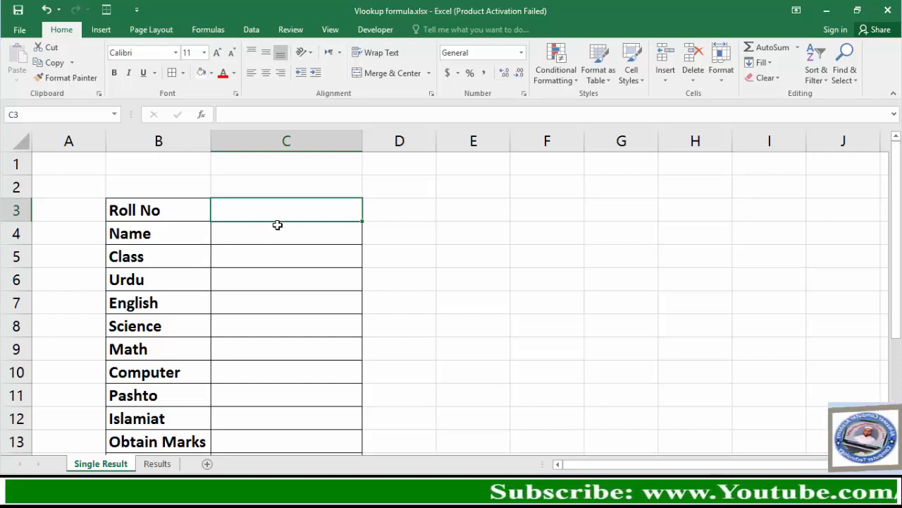
pyautogui.click(277, 224)
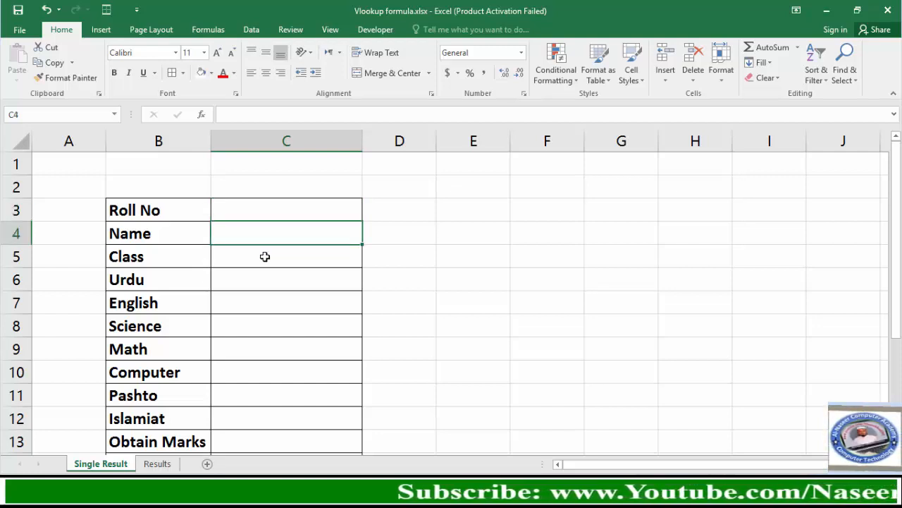
pyautogui.click(158, 464)
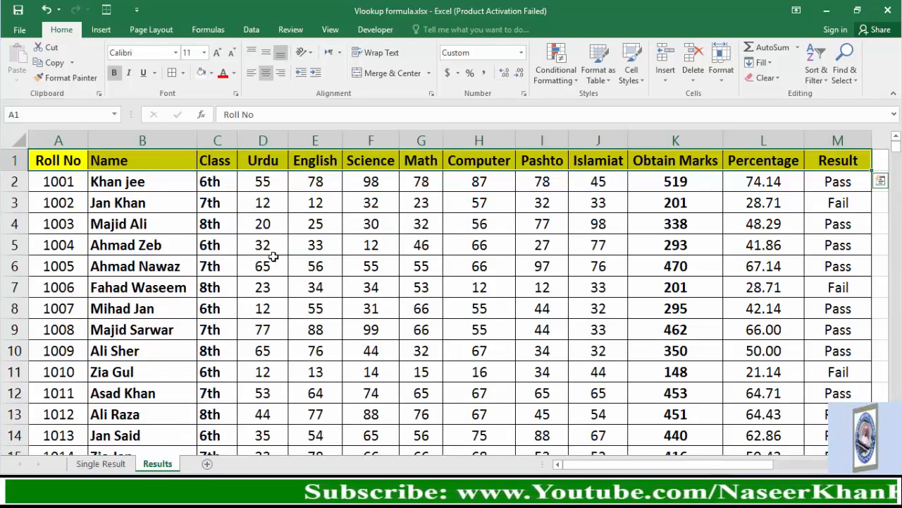
pyautogui.click(101, 464)
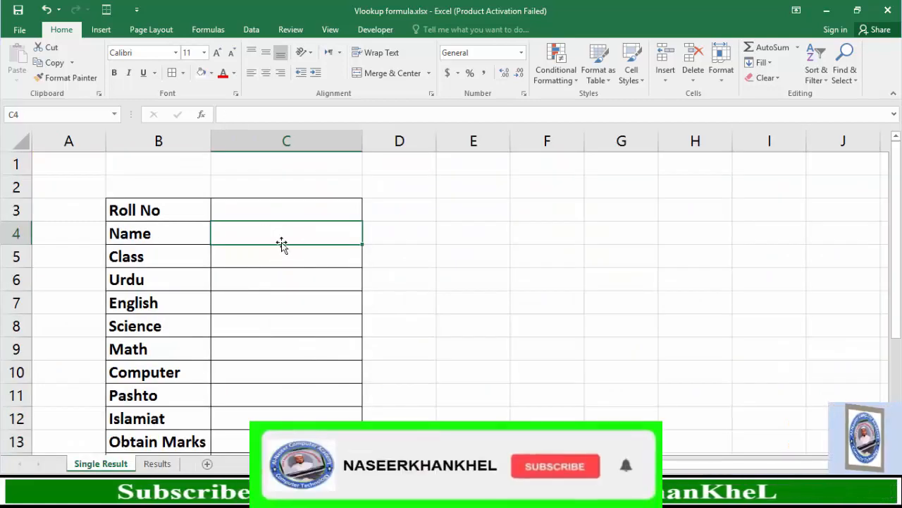
pyautogui.press('Up')
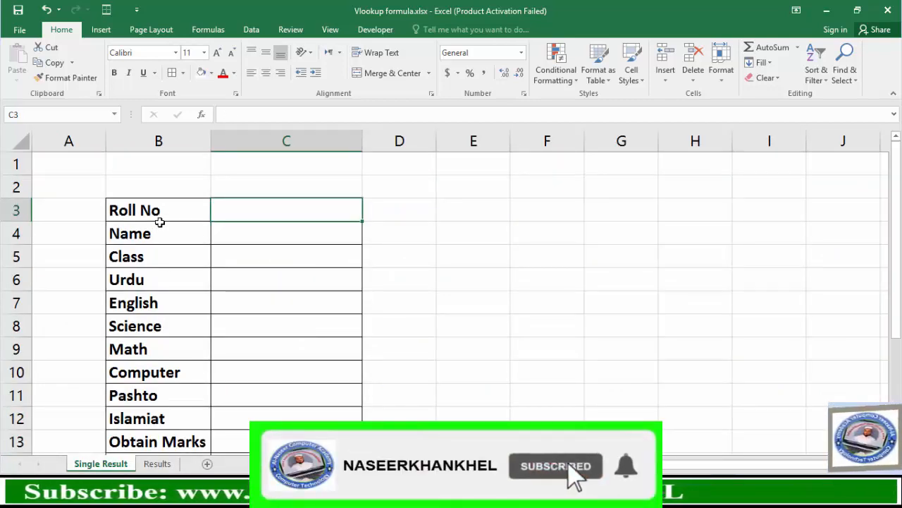
# Start a VLOOKUP formula in the Name cell C4 with the absolute reference $C$3 as the lookup value
pyautogui.click(244, 242)
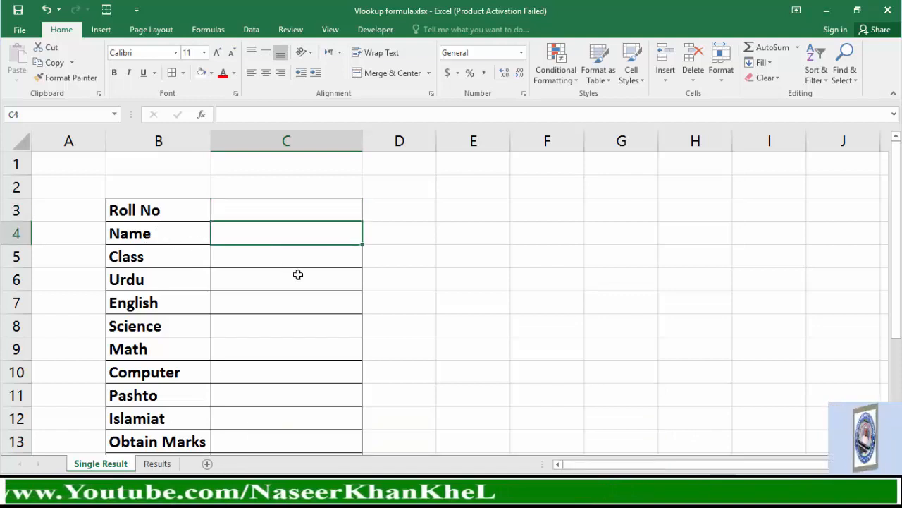
pyautogui.write('=')
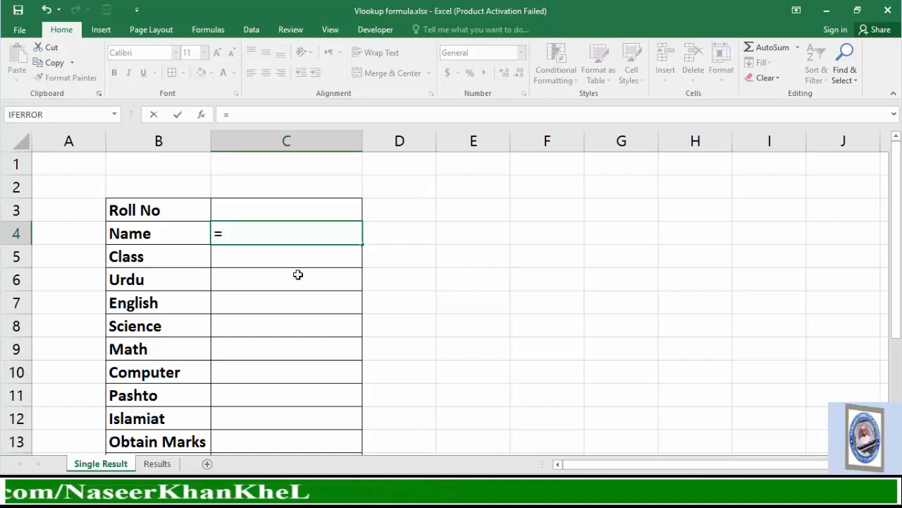
pyautogui.write('vlook')
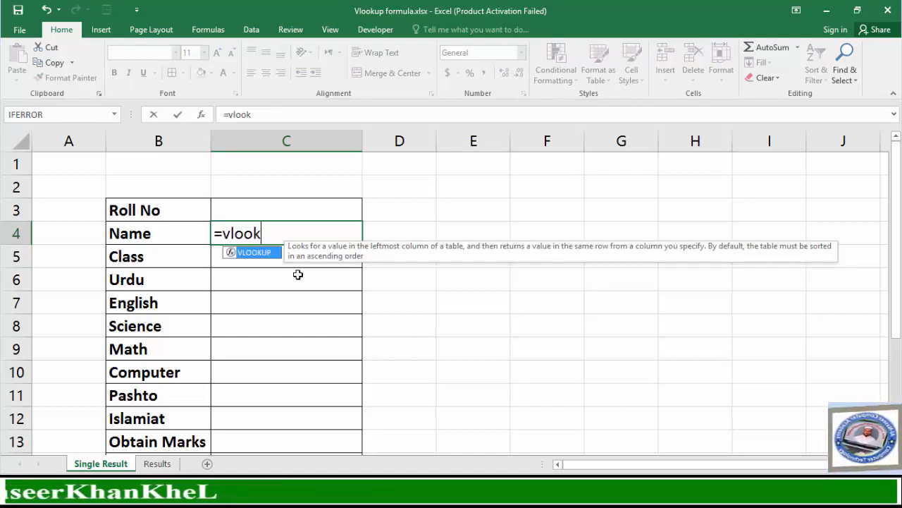
pyautogui.write('up(')
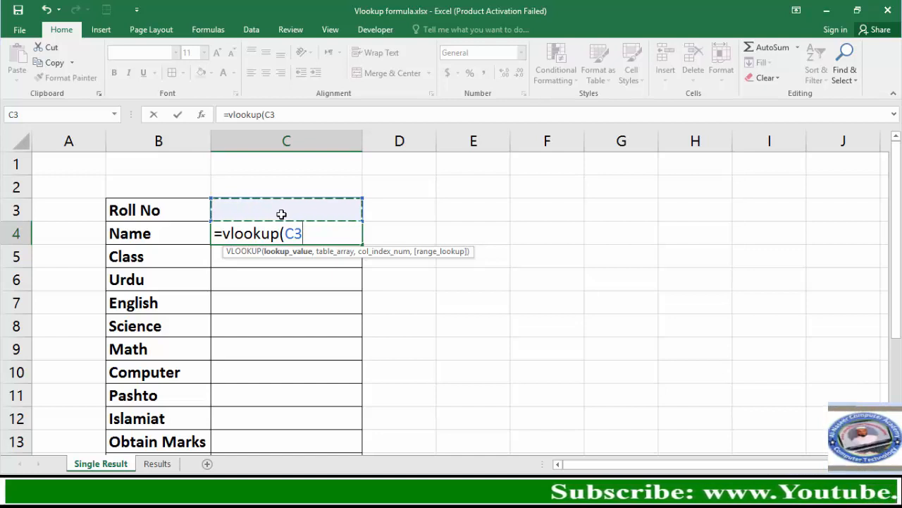
pyautogui.press('F4')
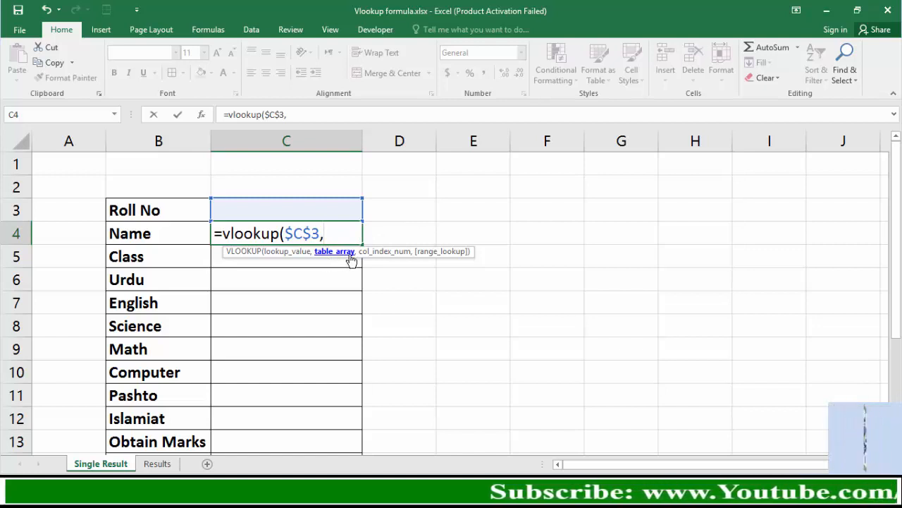
# Add the Results sheet range A1:M18 as the formula's table array and make it absolute, Results!$A$1:$M$18
pyautogui.click(159, 466)
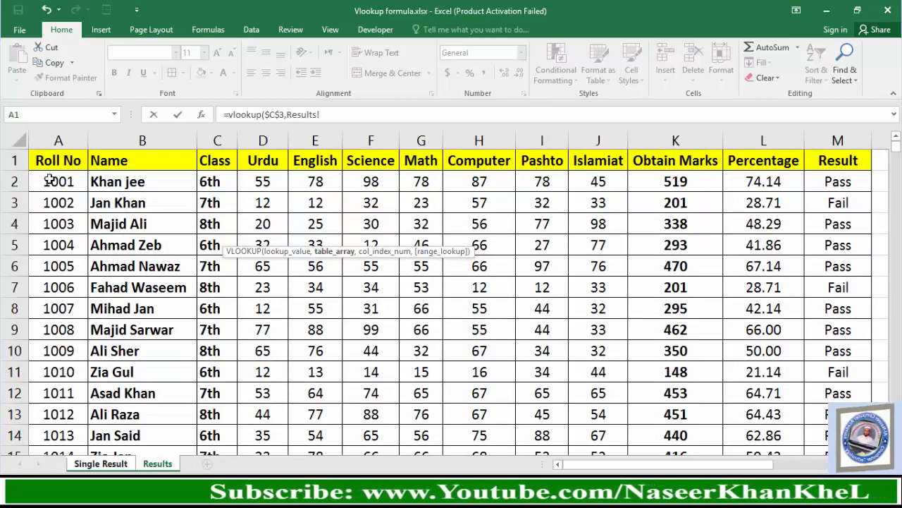
pyautogui.moveTo(67, 160); pyautogui.dragTo(828, 394)
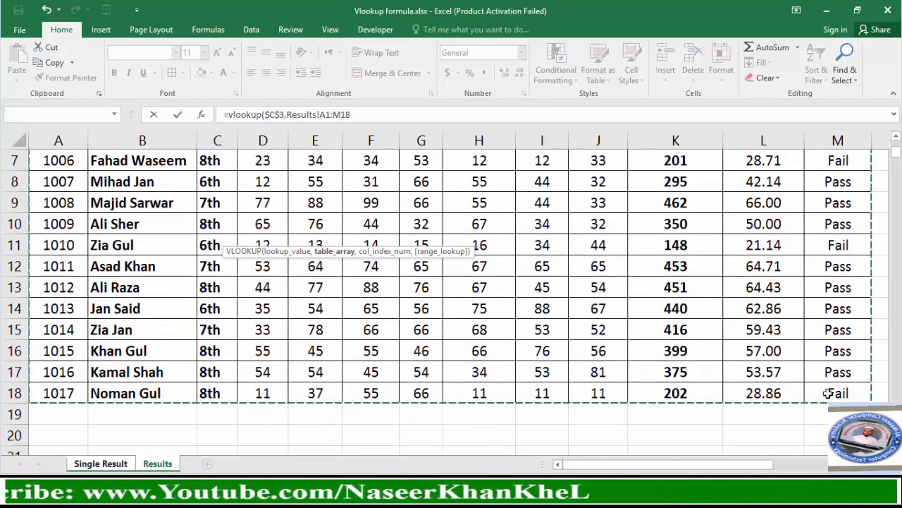
pyautogui.scroll(2, 723, 376)
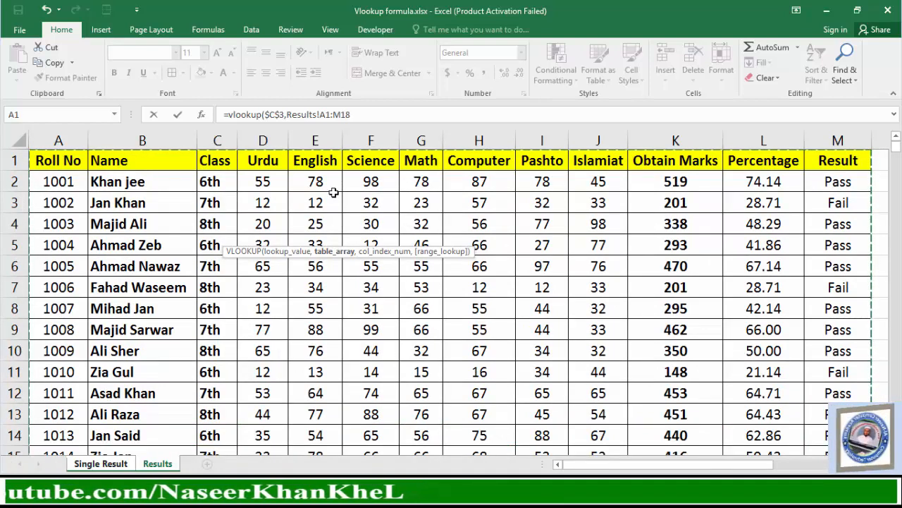
pyautogui.click(366, 112)
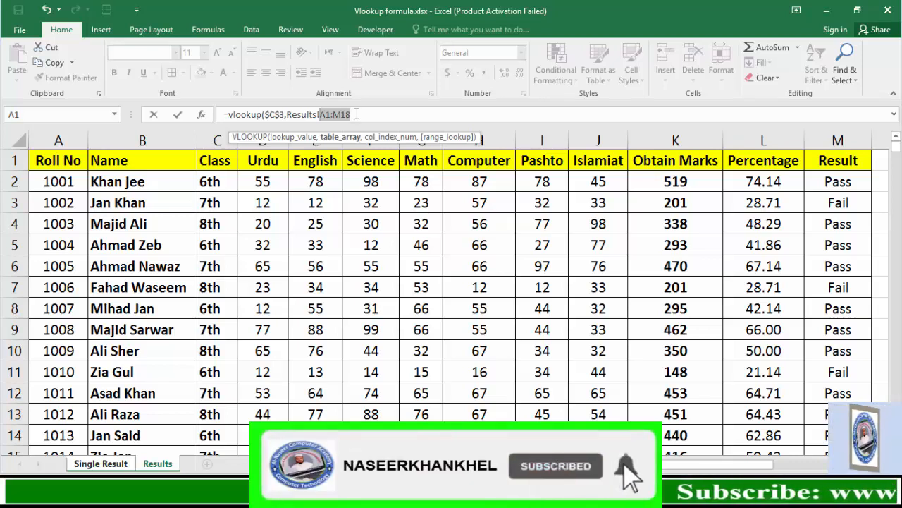
pyautogui.press('F4')
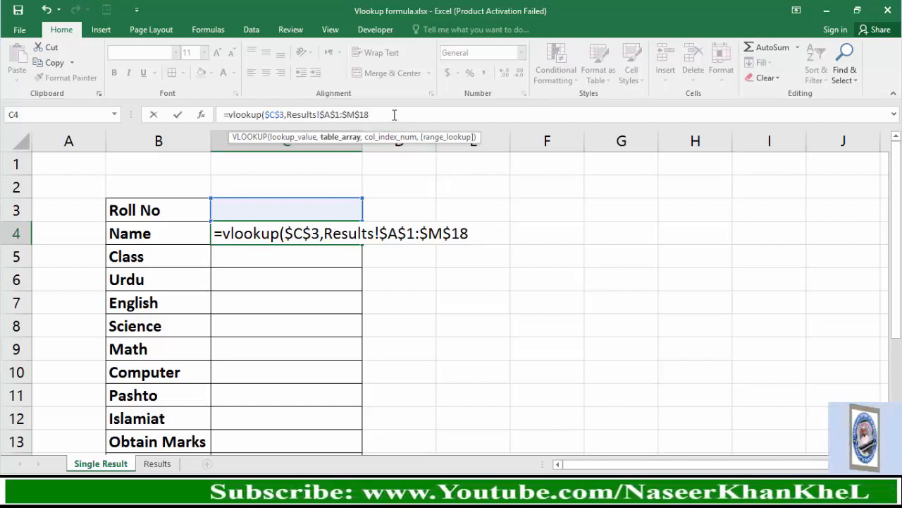
pyautogui.write(',')
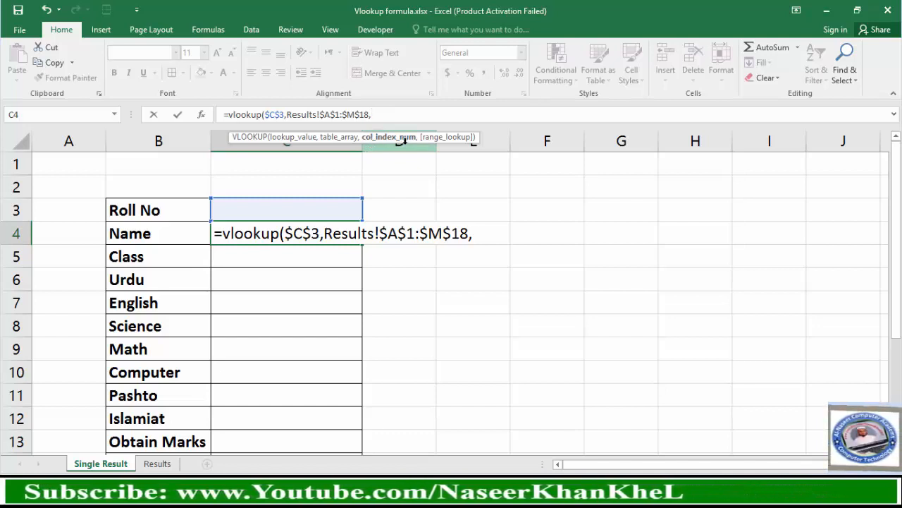
pyautogui.click(157, 463)
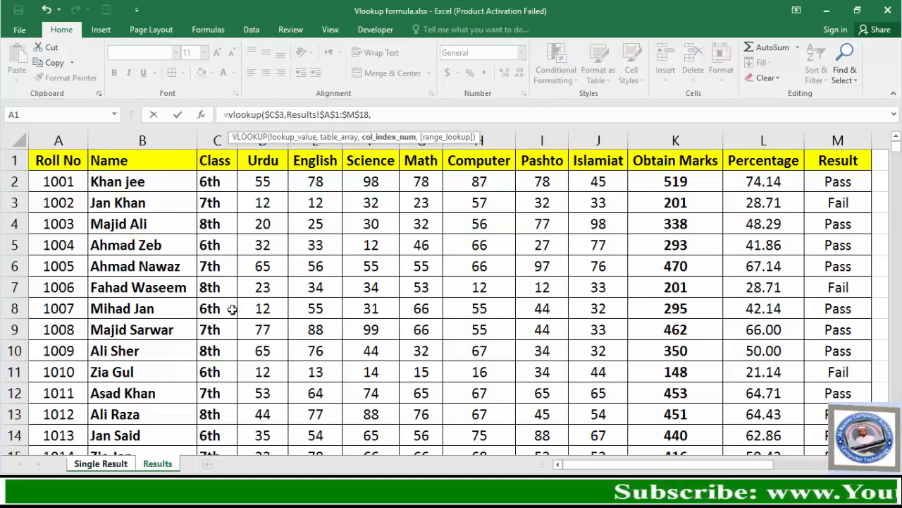
pyautogui.click(100, 464)
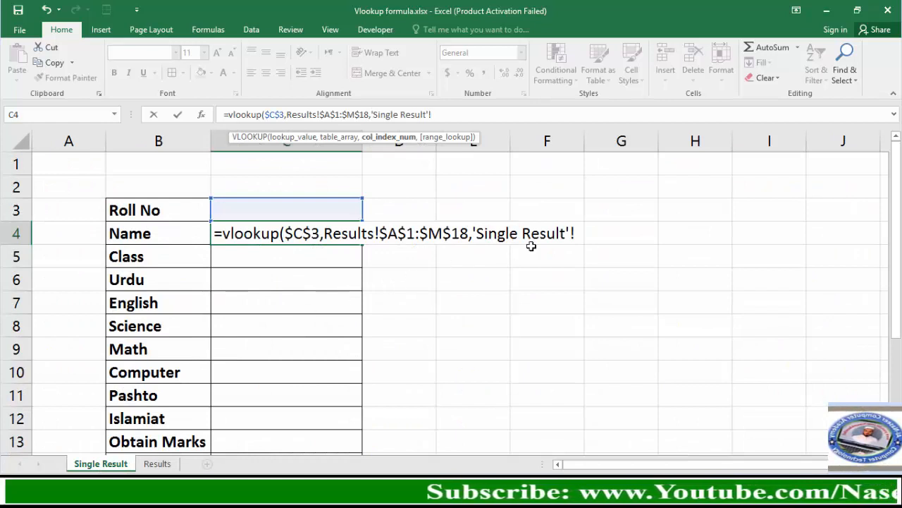
pyautogui.click(585, 232)
pyautogui.press('BackSpace')
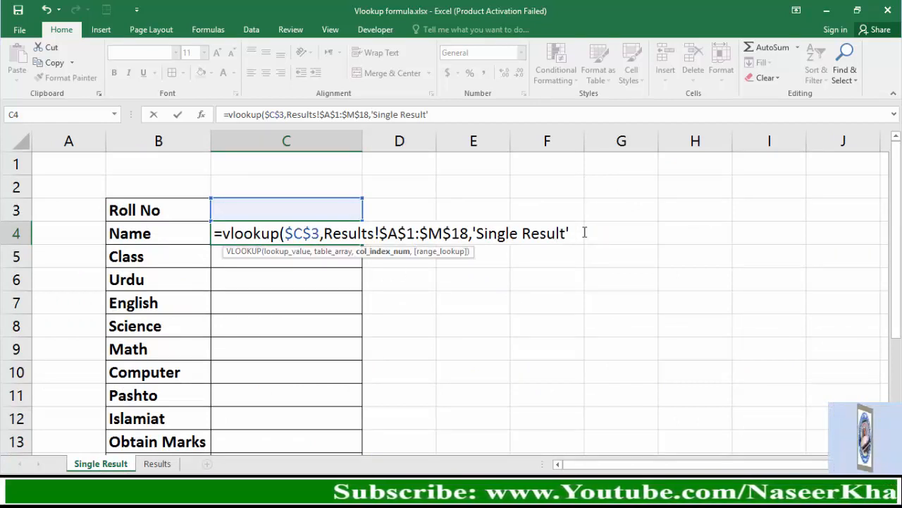
pyautogui.press('BackSpace')
pyautogui.press('BackSpace')
pyautogui.press('BackSpace')
pyautogui.press('BackSpace')
pyautogui.press('BackSpace')
pyautogui.press('BackSpace')
pyautogui.press('BackSpace')
pyautogui.press('BackSpace')
pyautogui.press('BackSpace')
pyautogui.press('BackSpace')
pyautogui.press('BackSpace')
pyautogui.press('BackSpace')
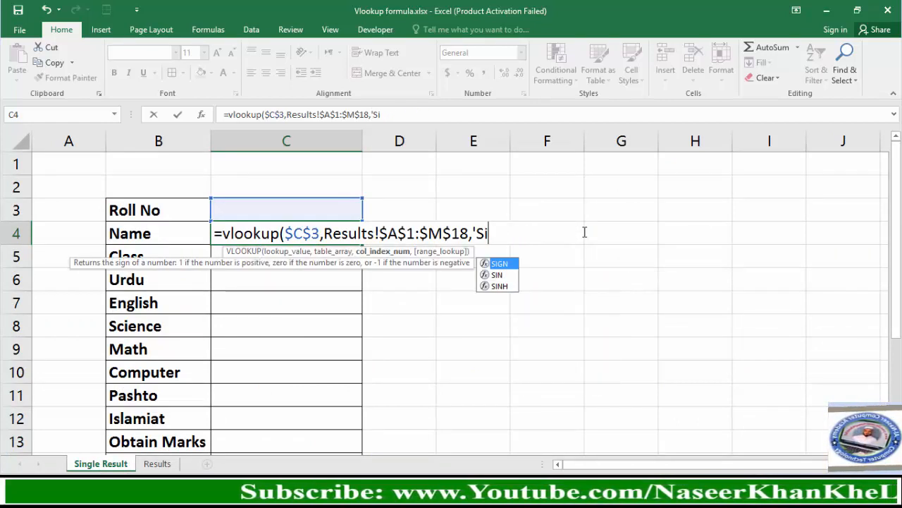
pyautogui.press('BackSpace')
pyautogui.press('BackSpace')
pyautogui.press('BackSpace')
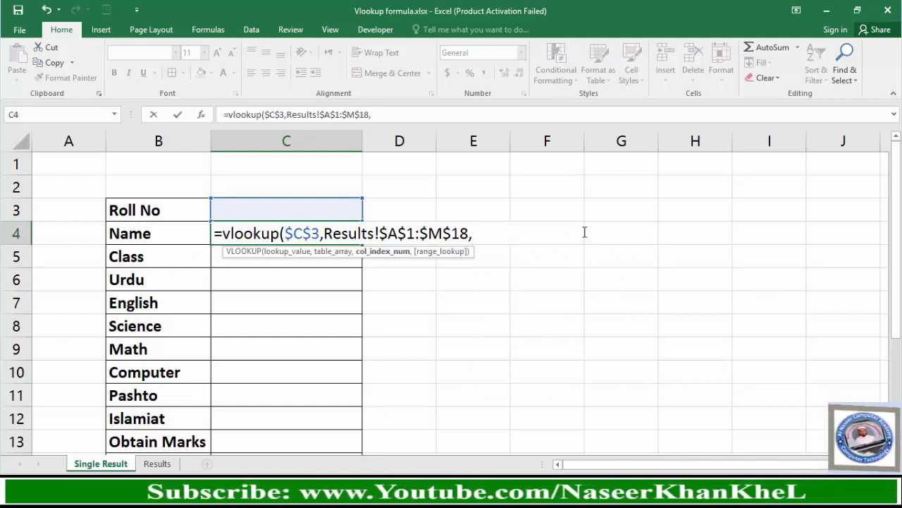
# Complete the VLOOKUP formula in C4 with column index 2
pyautogui.write('2')
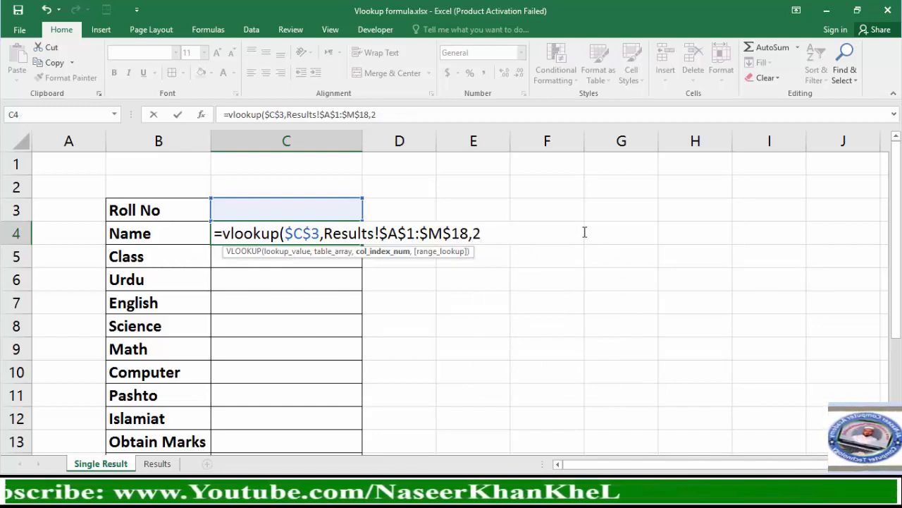
pyautogui.write(')')
pyautogui.press('Return')
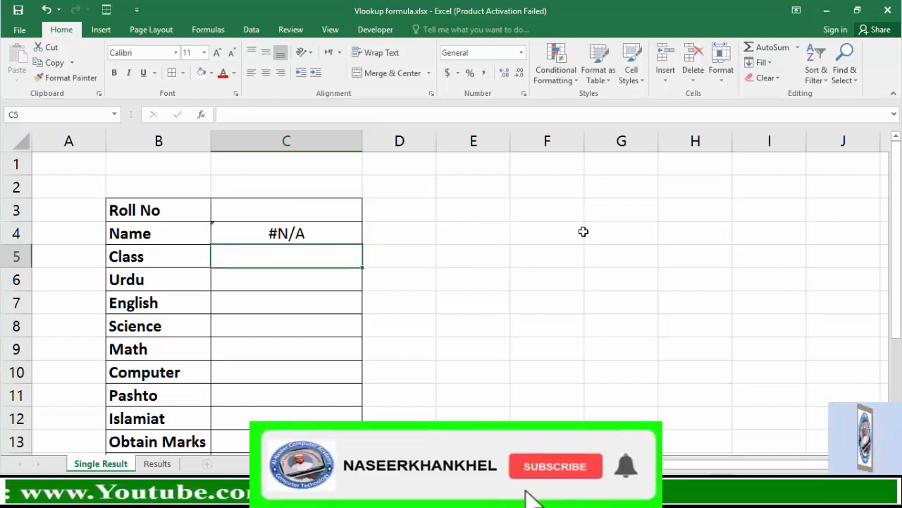
# Enter 1002 as the Roll No in cell C3
pyautogui.click(291, 234)
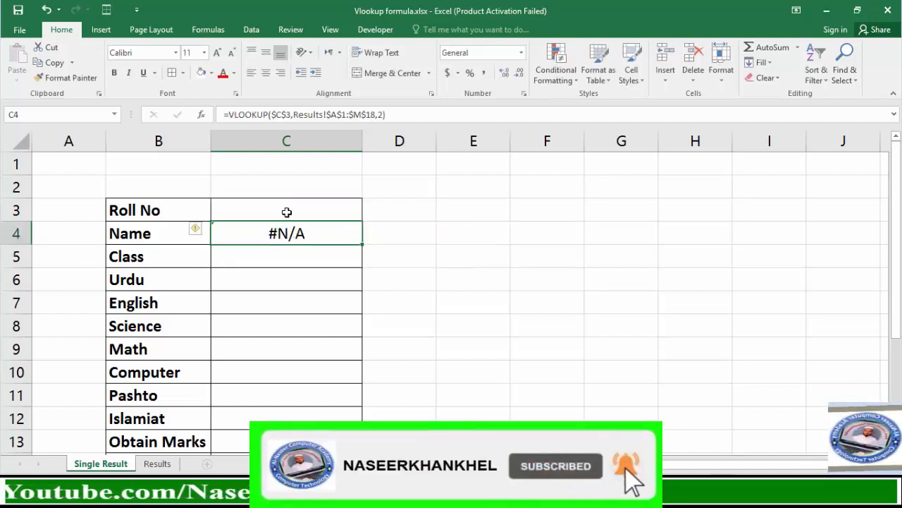
pyautogui.click(287, 212)
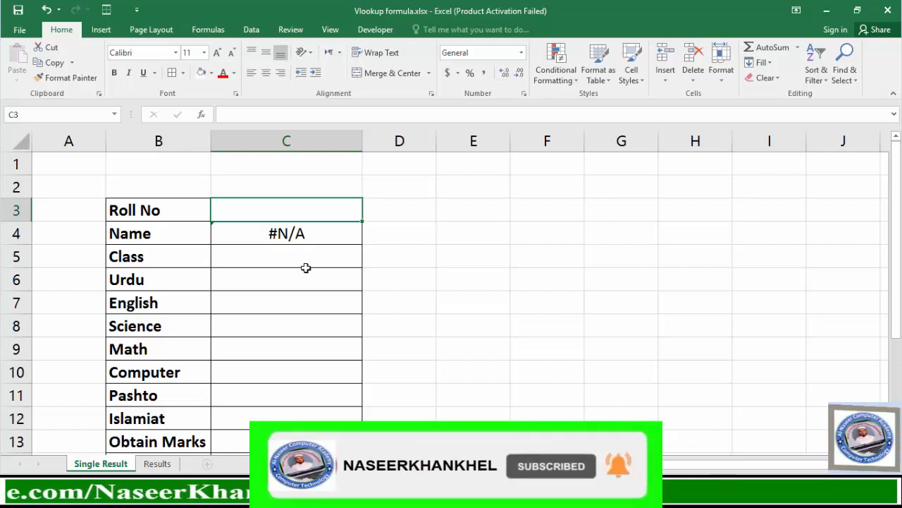
pyautogui.write('1')
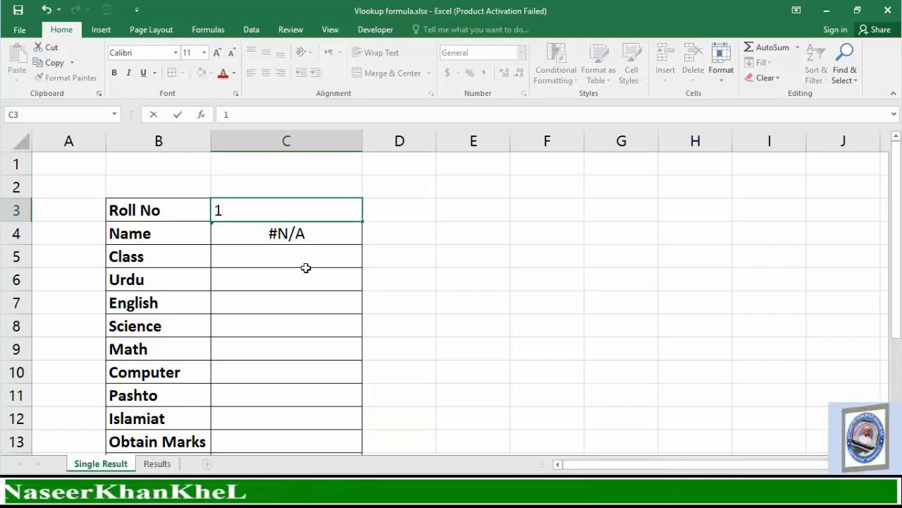
pyautogui.write('002')
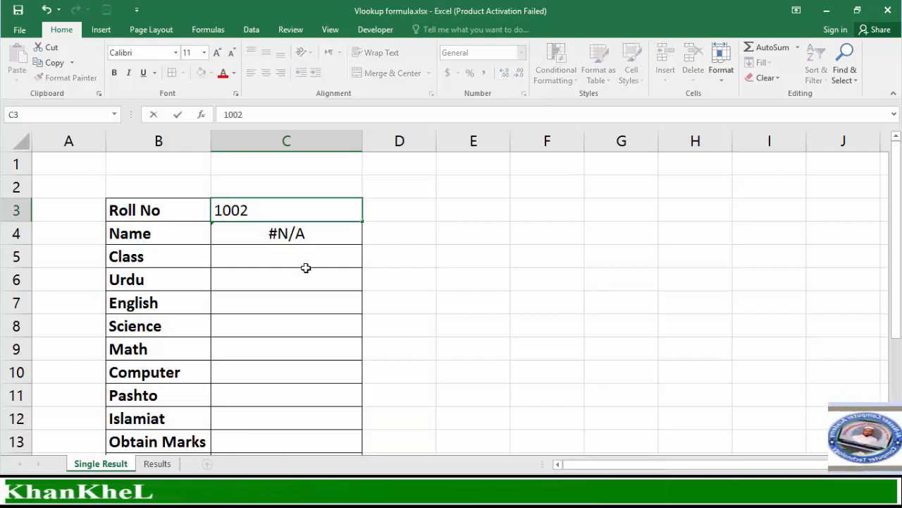
pyautogui.press('Return')
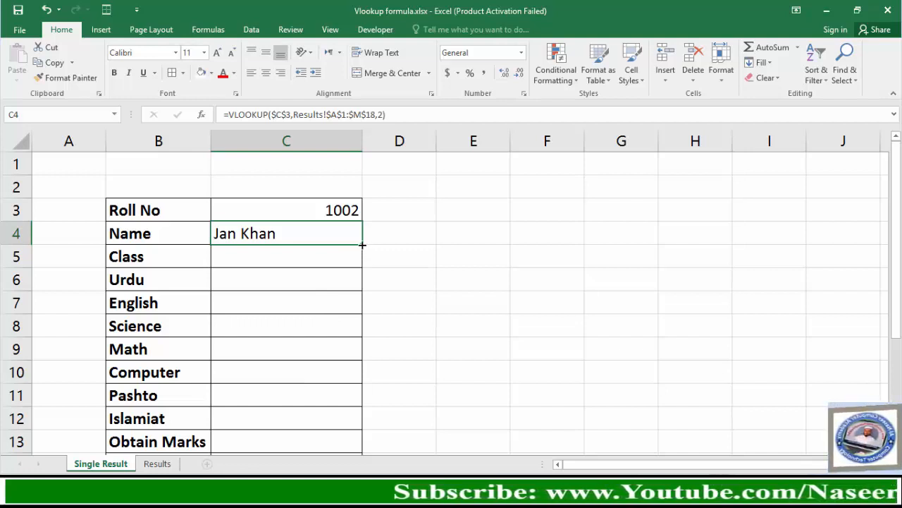
# Fill the VLOOKUP formula from C4 down through the Result row in C15
pyautogui.moveTo(364, 245); pyautogui.dragTo(360, 270)
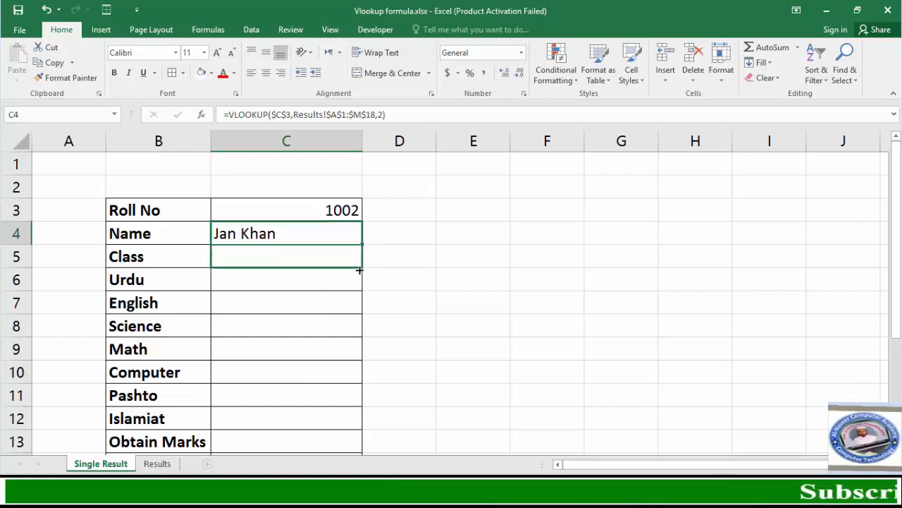
pyautogui.moveTo(354, 314); pyautogui.dragTo(356, 345)
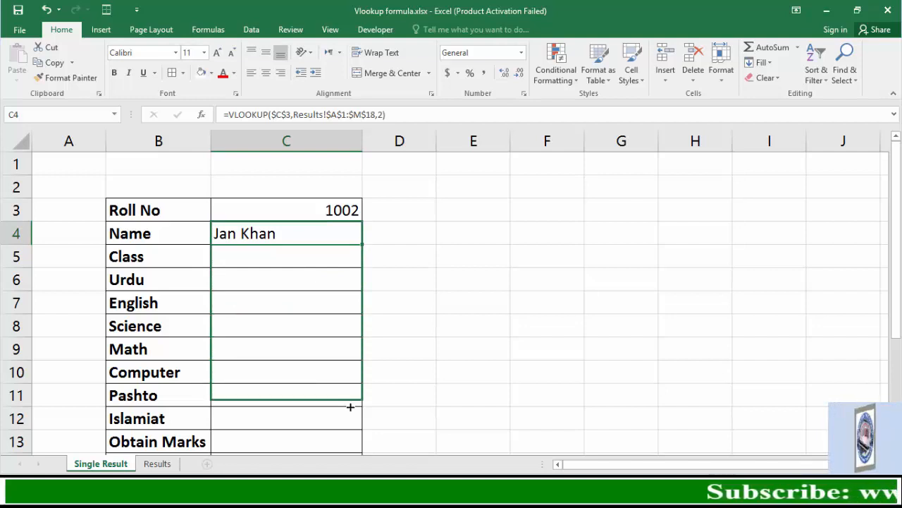
pyautogui.moveTo(354, 456); pyautogui.dragTo(345, 423)
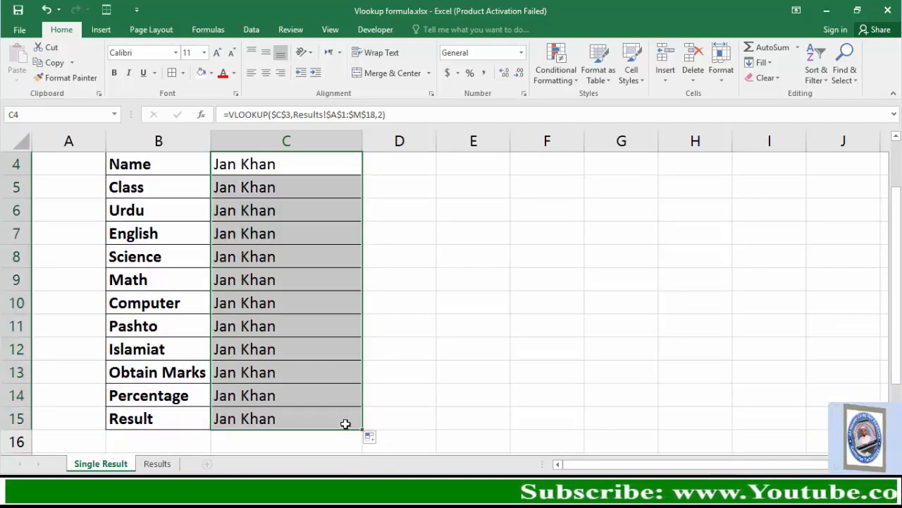
pyautogui.scroll(1, 330, 331)
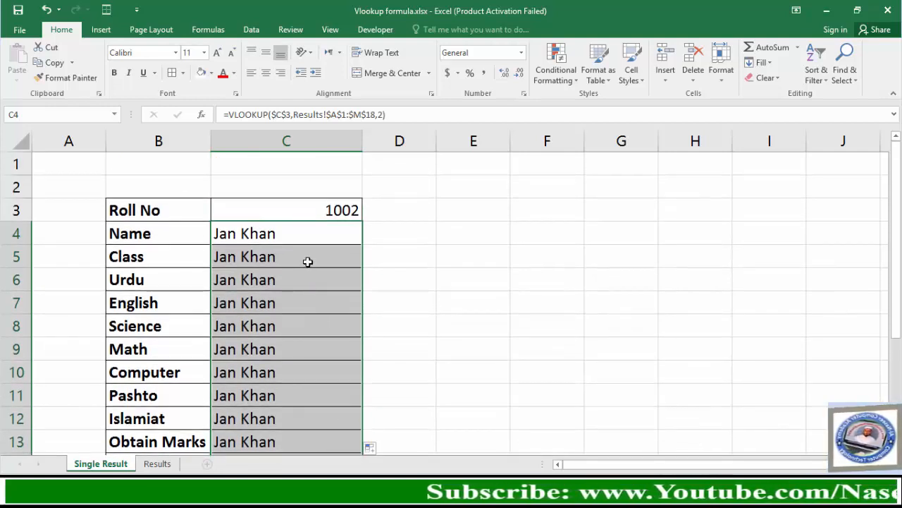
# Change the column index of the Class formula in C5 to 3
pyautogui.click(308, 261)
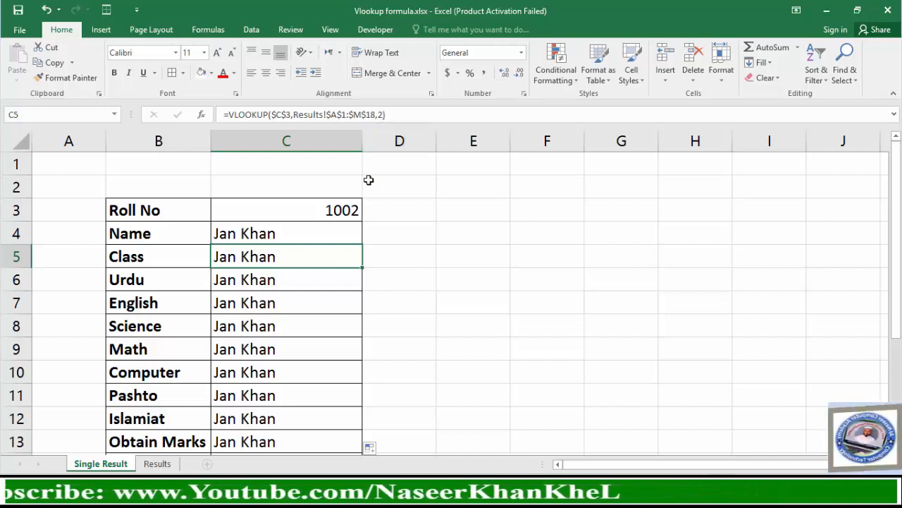
pyautogui.doubleClick(359, 256)
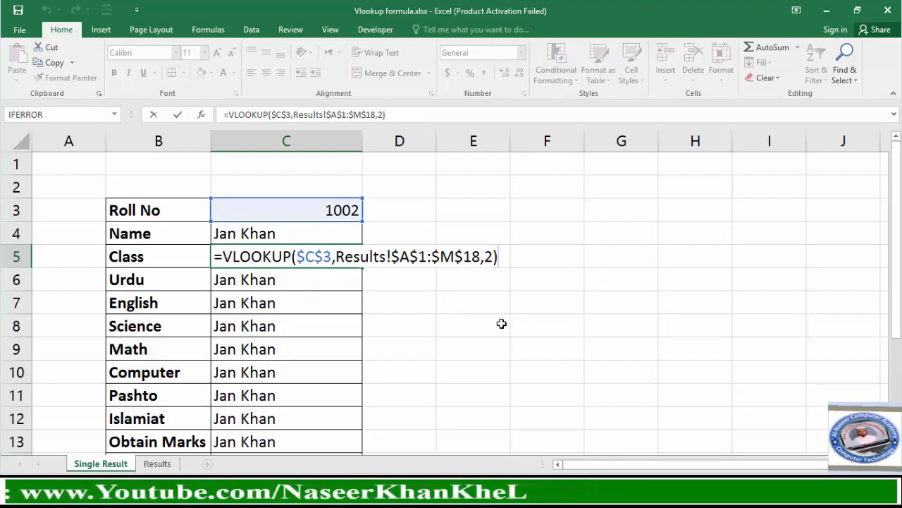
pyautogui.press('Left')
pyautogui.press('Left')
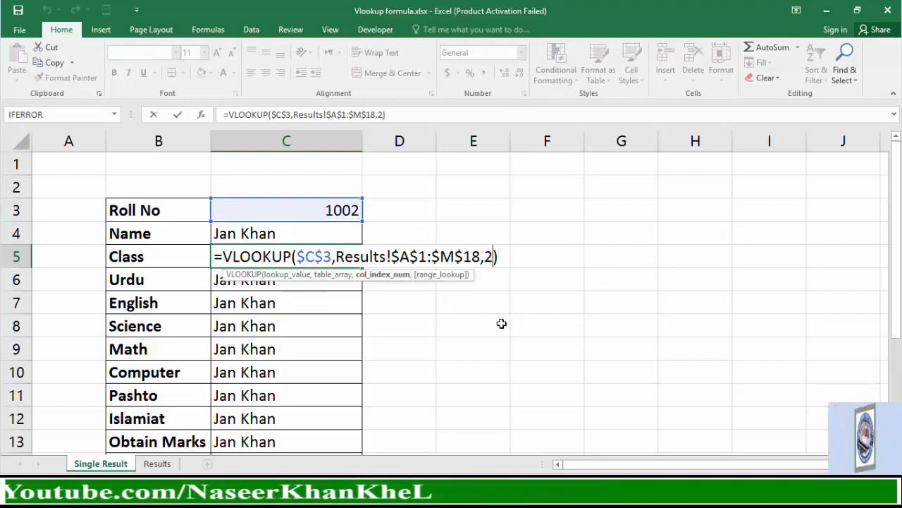
pyautogui.press('Delete')
pyautogui.write('3')
pyautogui.press('Return')
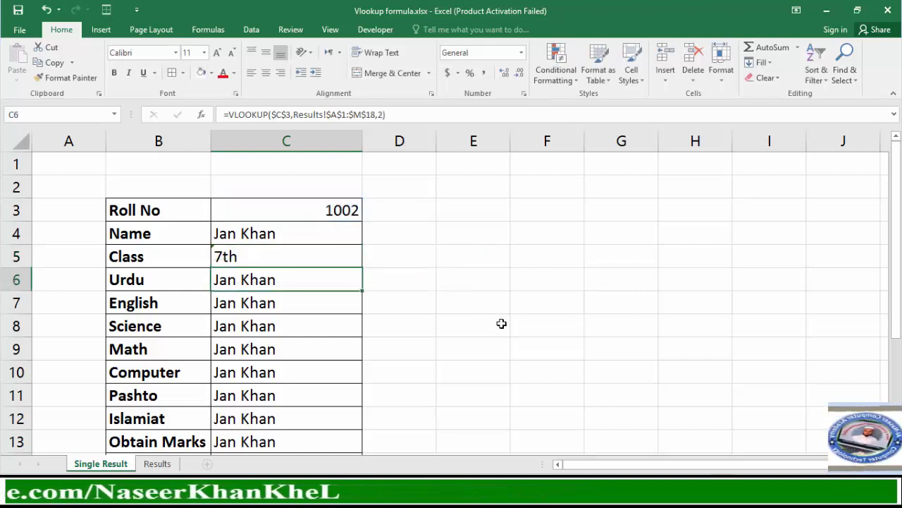
# Change the column index of the Urdu VLOOKUP formula in C6 to 4
pyautogui.press('F2')
pyautogui.press('Left')
pyautogui.press('Left')
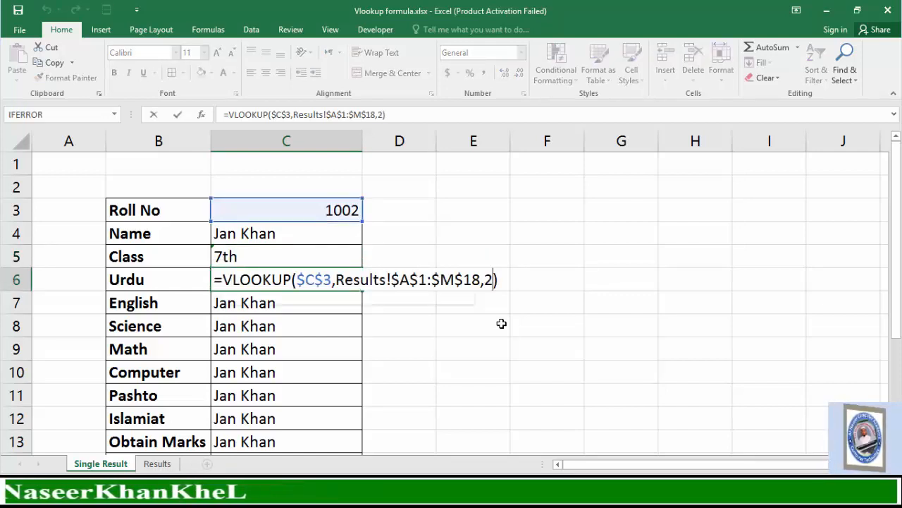
pyautogui.press('Delete')
pyautogui.write('4')
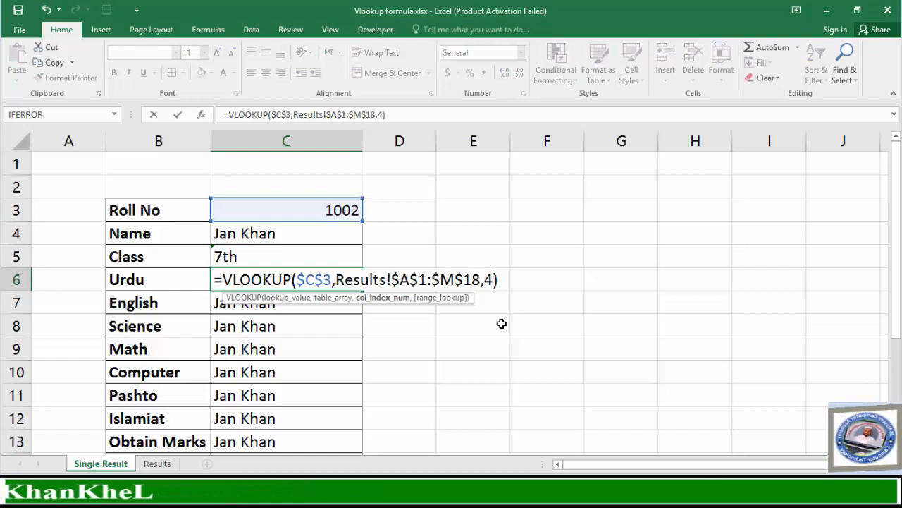
pyautogui.press('Return')
# Change the column index of the English VLOOKUP formula in C7 to 5
pyautogui.press('F2')
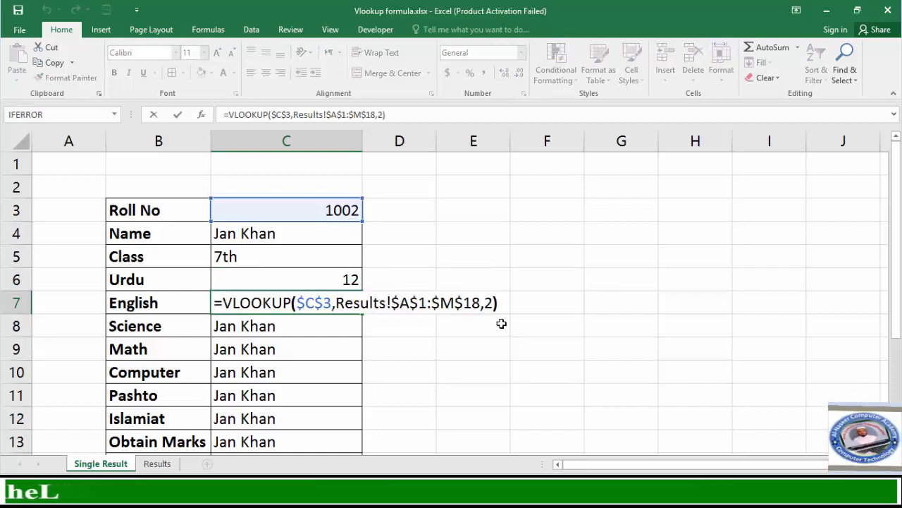
pyautogui.press('Left')
pyautogui.press('Left')
pyautogui.press('Delete')
pyautogui.write('5')
pyautogui.press('Return')
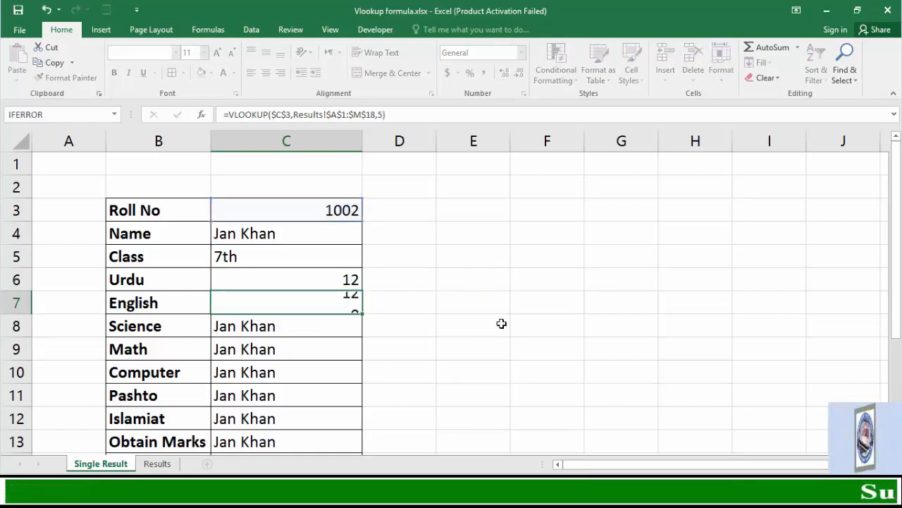
# Change the column index of the Science VLOOKUP formula in C8 to 6
pyautogui.press('F2')
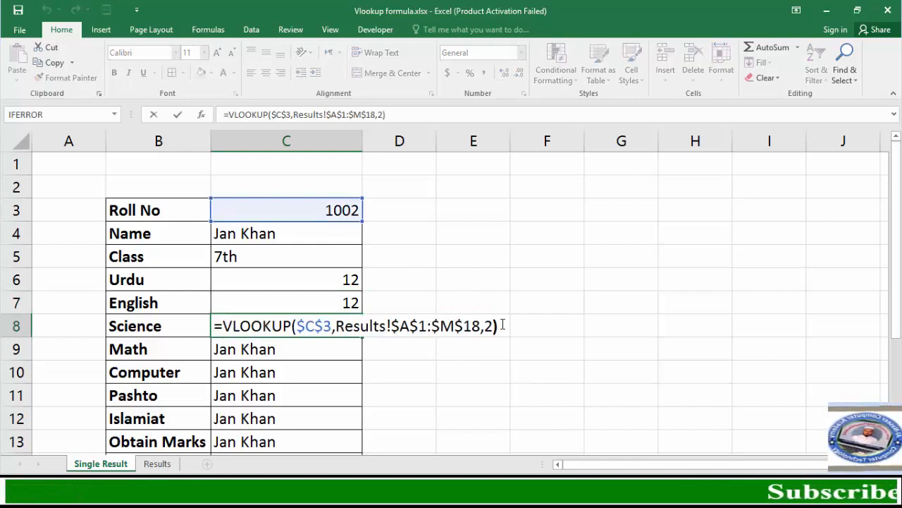
pyautogui.press('Left')
pyautogui.press('Left')
pyautogui.press('Delete')
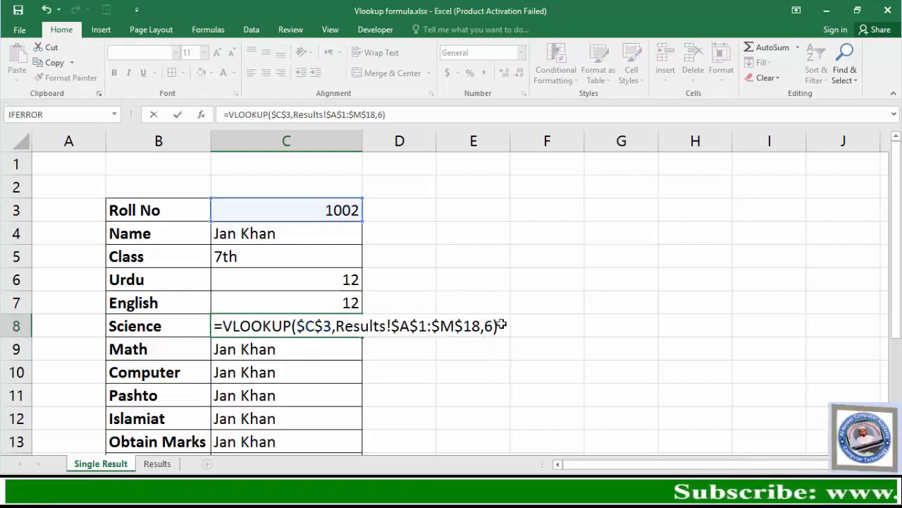
pyautogui.press('Return')
# Change the column index of the Math formula in C9 so it returns the Math column of the Results sheet
pyautogui.press('F2')
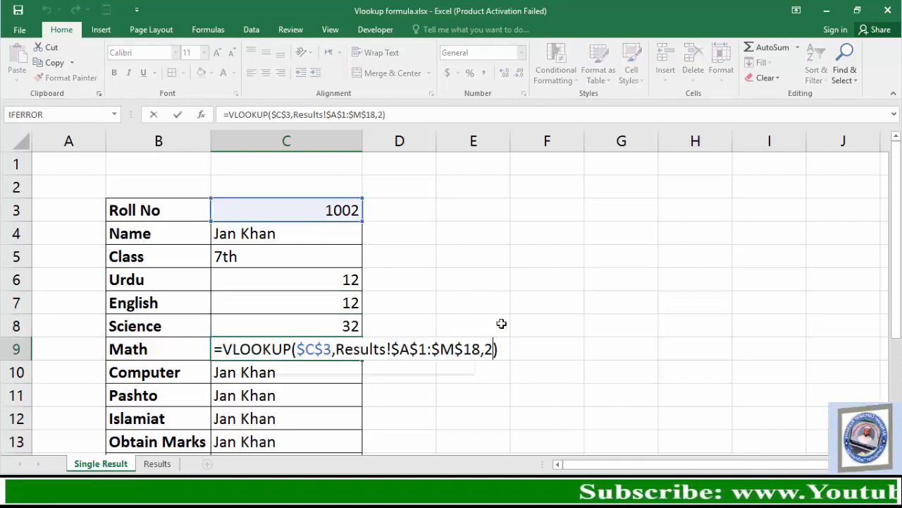
pyautogui.press('Left')
pyautogui.press('Left')
pyautogui.press('Delete')
pyautogui.press('Return')
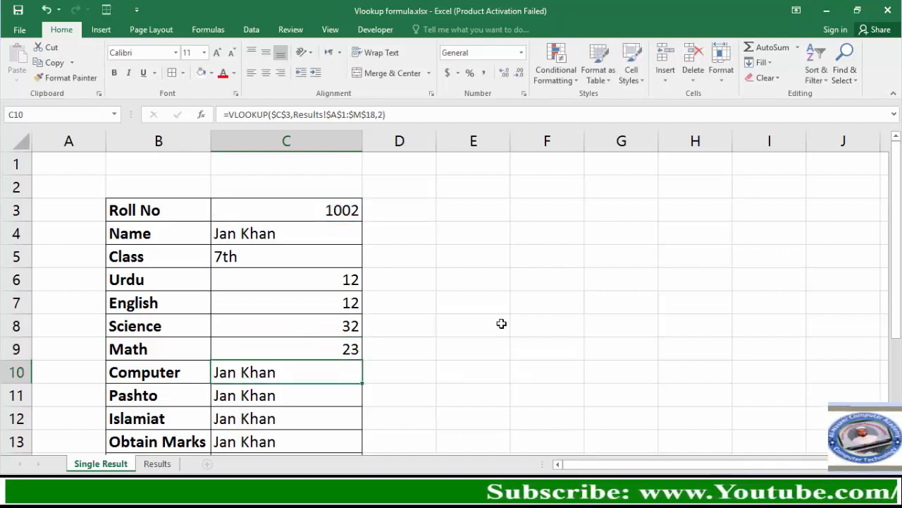
# Change the column indexes of the Computer, Pashto and Islamiat formulas in C10:C12 to their matching Results columns, using 10 for Islamiat
pyautogui.press('F2')
pyautogui.press('Left')
pyautogui.press('Left')
pyautogui.press('Delete')
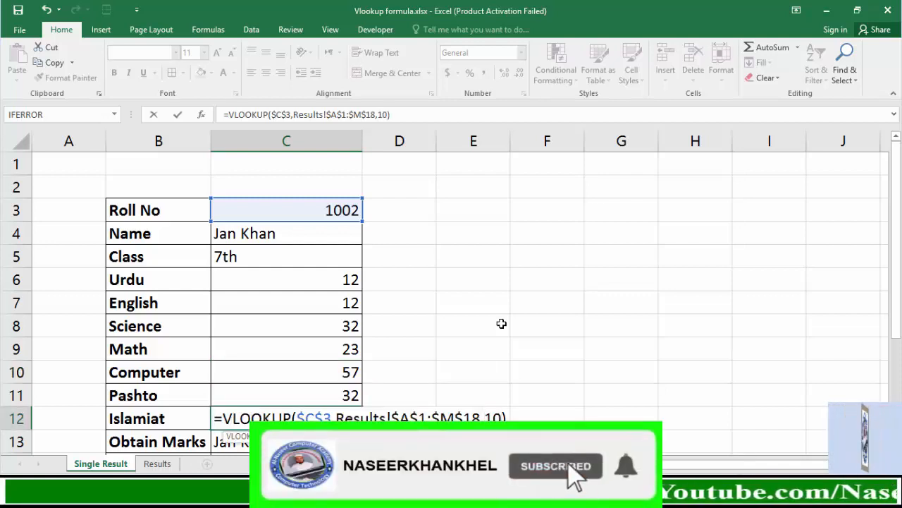
pyautogui.press('Return')
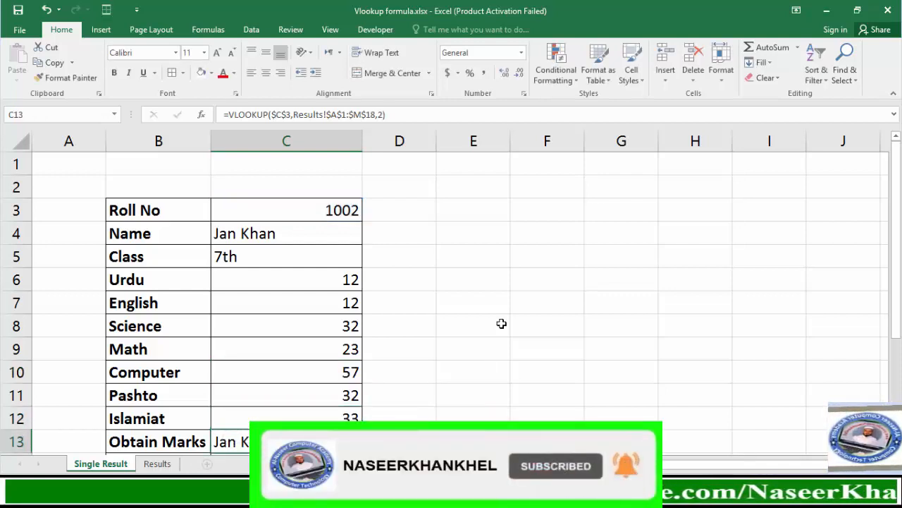
# Change the column index of the Obtain Marks VLOOKUP formula in C13 to 11
pyautogui.press('F2')
pyautogui.press('Left')
pyautogui.press('BackSpace')
pyautogui.write('11')
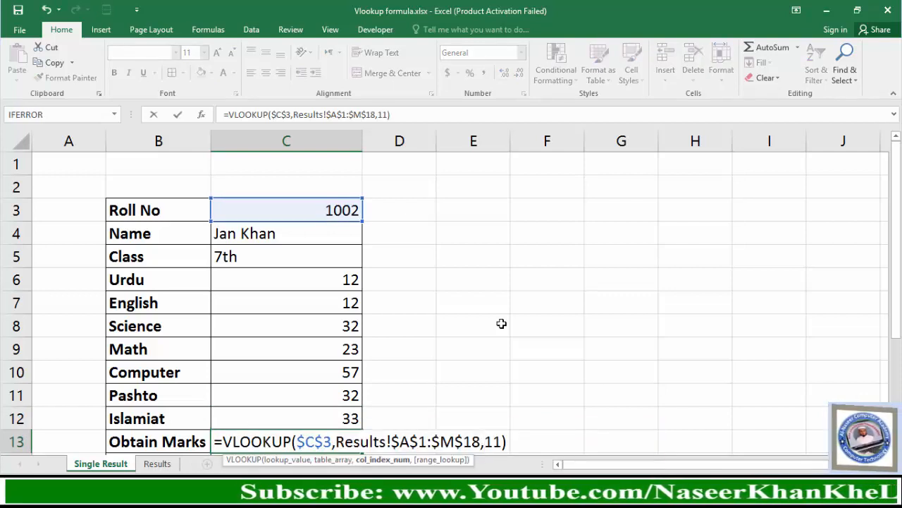
pyautogui.press('Return')
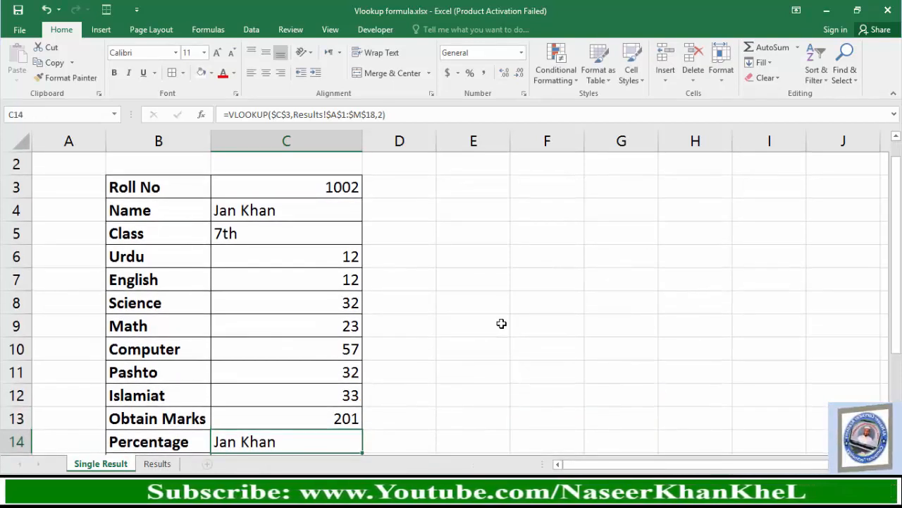
# Change the column index of the Percentage VLOOKUP formula in C14 to 12
pyautogui.press('F2')
pyautogui.press('Left')
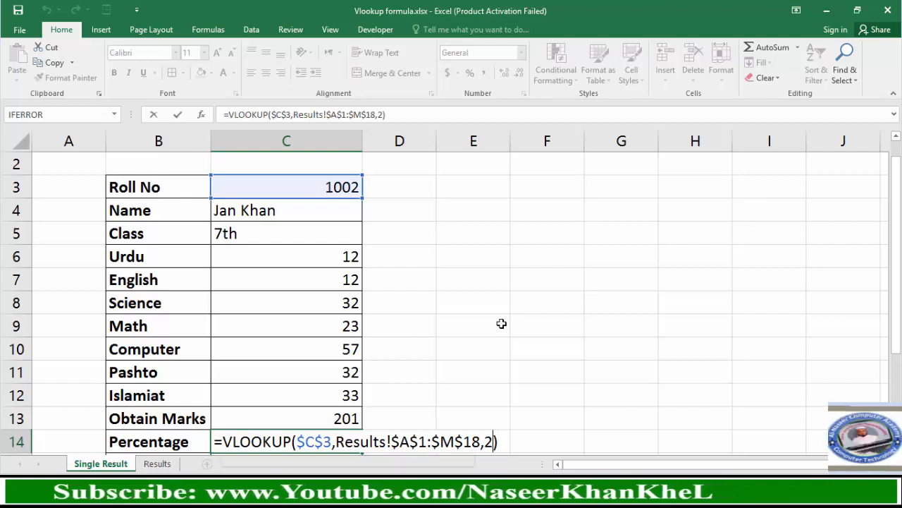
pyautogui.press('BackSpace')
pyautogui.press('BackSpace')
pyautogui.write(',12')
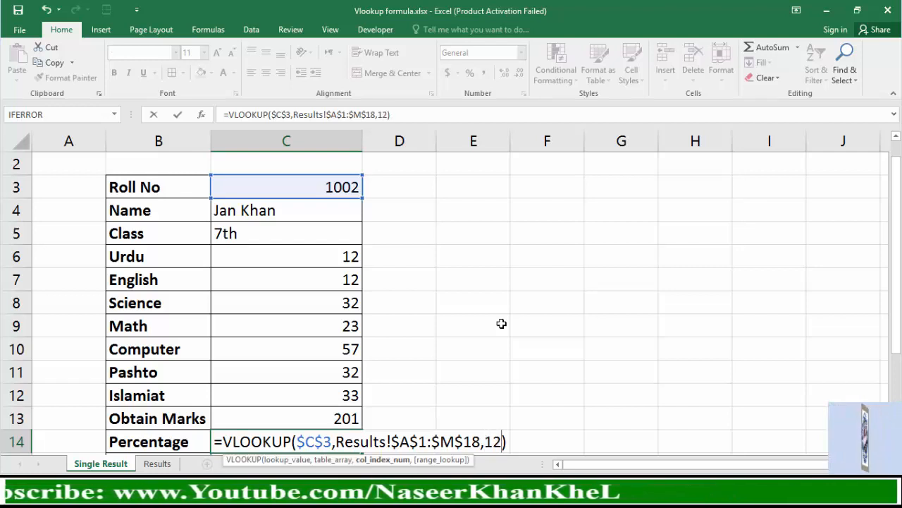
pyautogui.press('Return')
# Change the column index of the Result VLOOKUP formula in C15 to 13
pyautogui.press('F2')
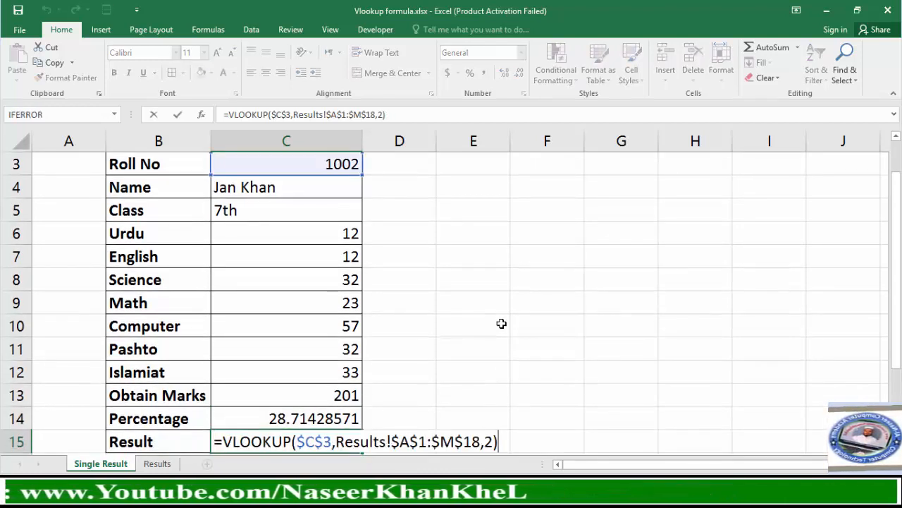
pyautogui.press('Left')
pyautogui.press('BackSpace')
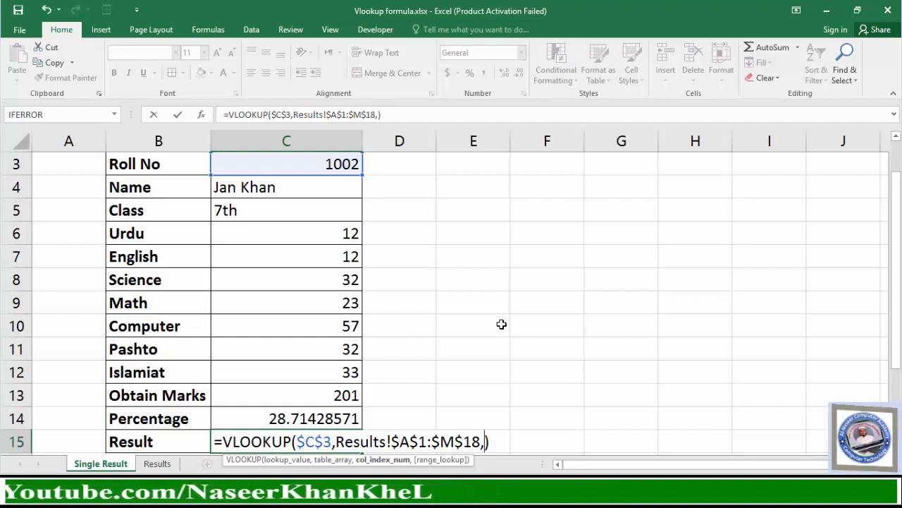
pyautogui.write('13')
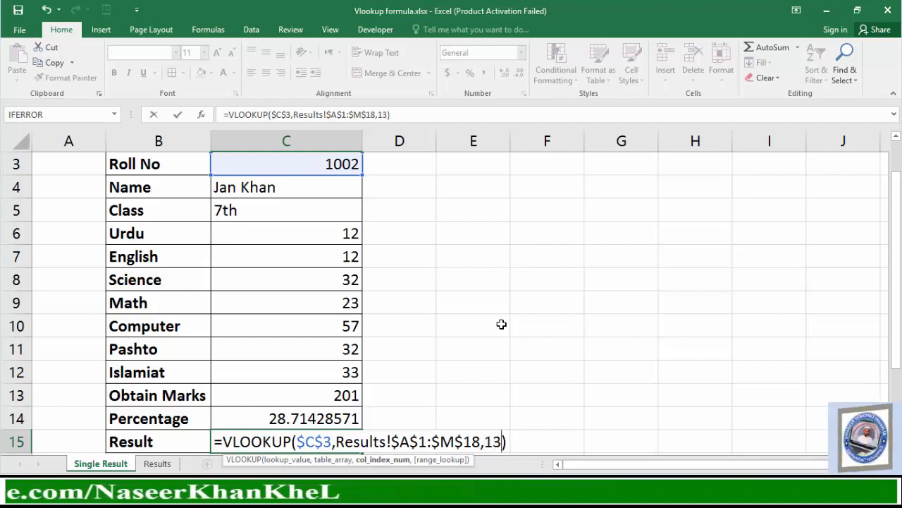
pyautogui.press('Return')
pyautogui.press('Up')
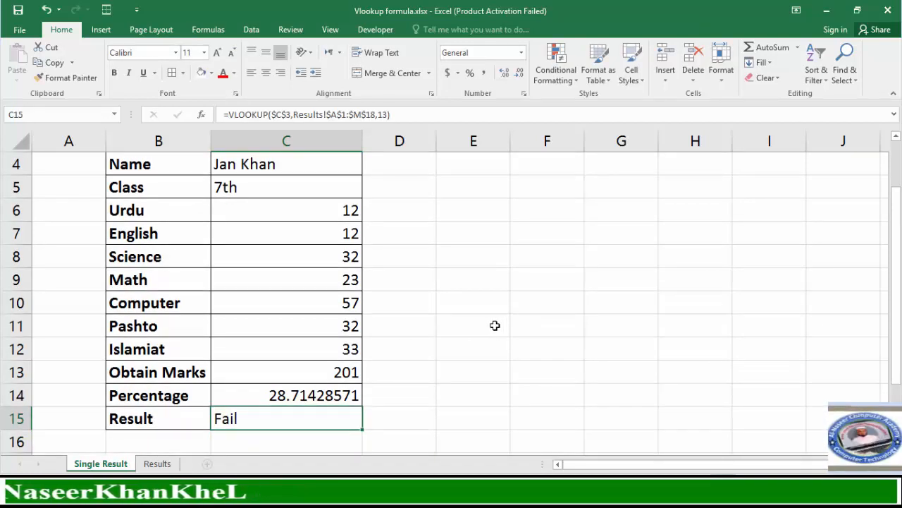
# Center the values in C3:C15 of the result card horizontally
pyautogui.keyDown('ctrl'); pyautogui.scroll(-1, 289, 313); pyautogui.keyUp('ctrl')
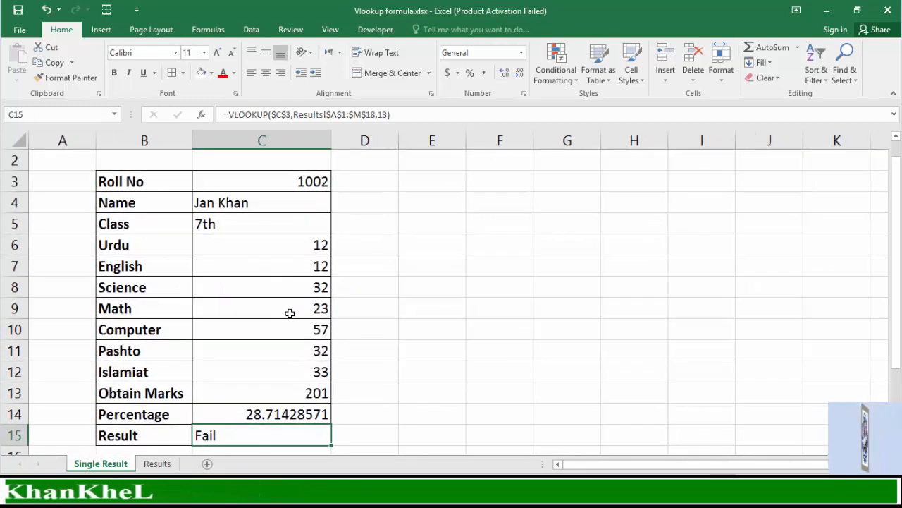
pyautogui.scroll(1, 290, 313)
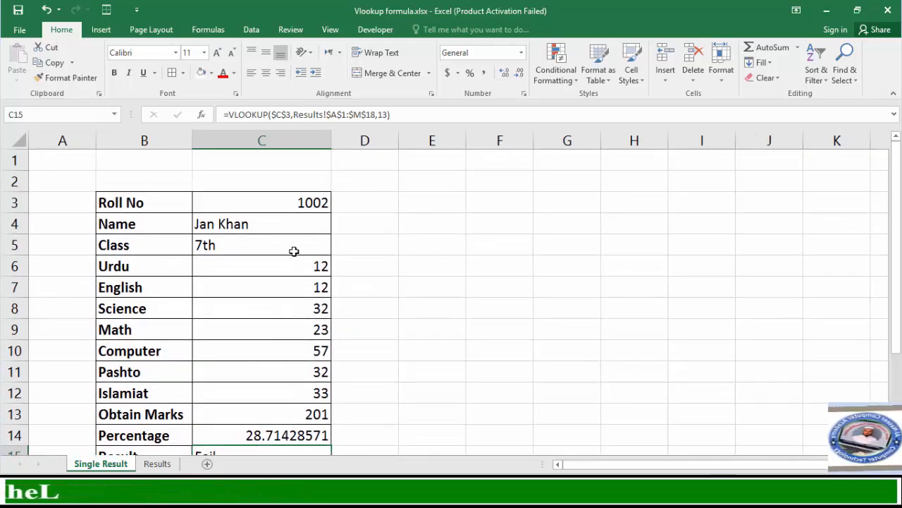
pyautogui.moveTo(296, 204); pyautogui.dragTo(285, 453)
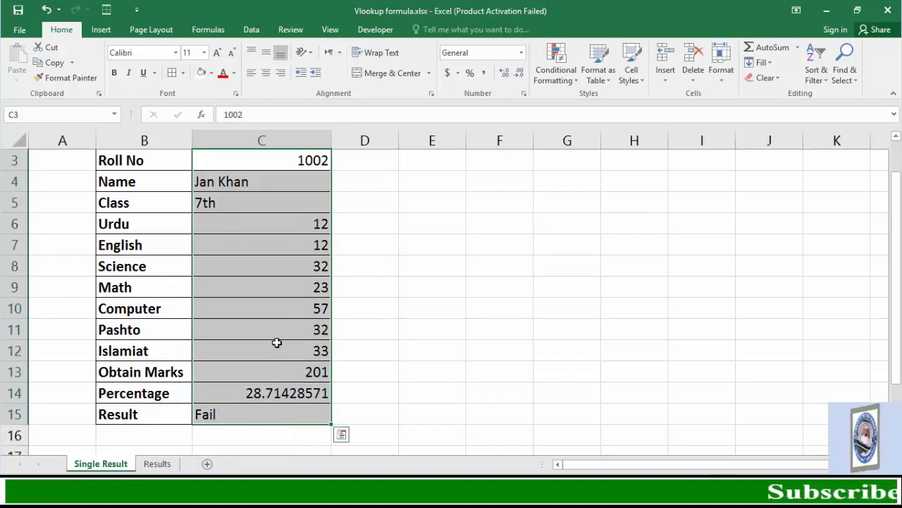
pyautogui.click(265, 75)
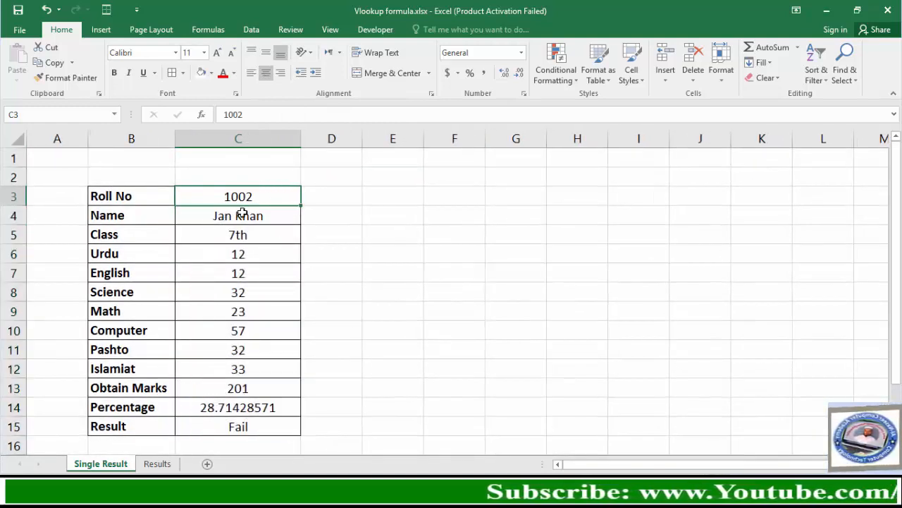
# Test the result card by entering roll number 1001 and then 1007 in C3
pyautogui.write('1001')
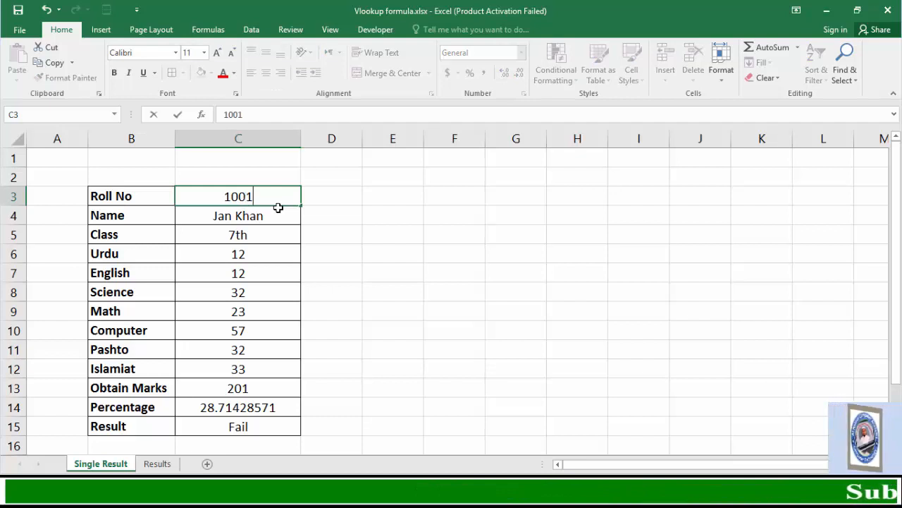
pyautogui.press('Return')
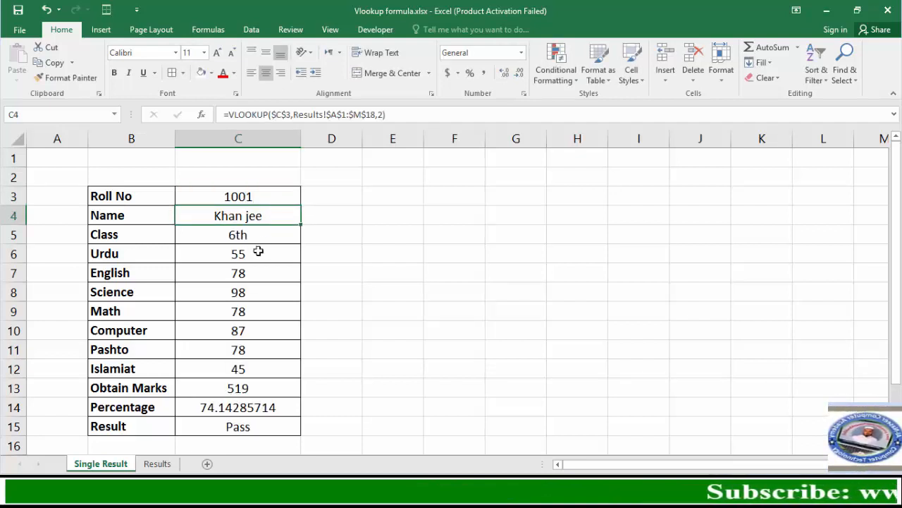
pyautogui.click(258, 197)
pyautogui.write('1')
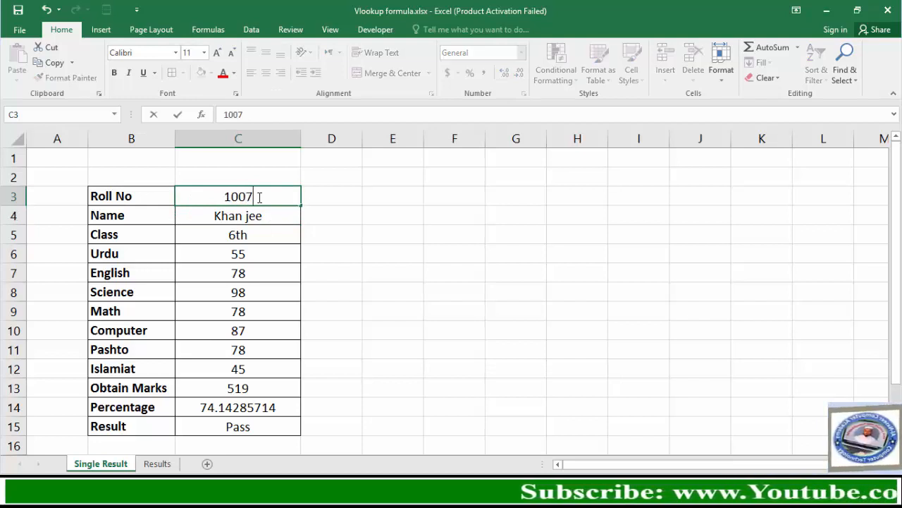
pyautogui.press('Return')
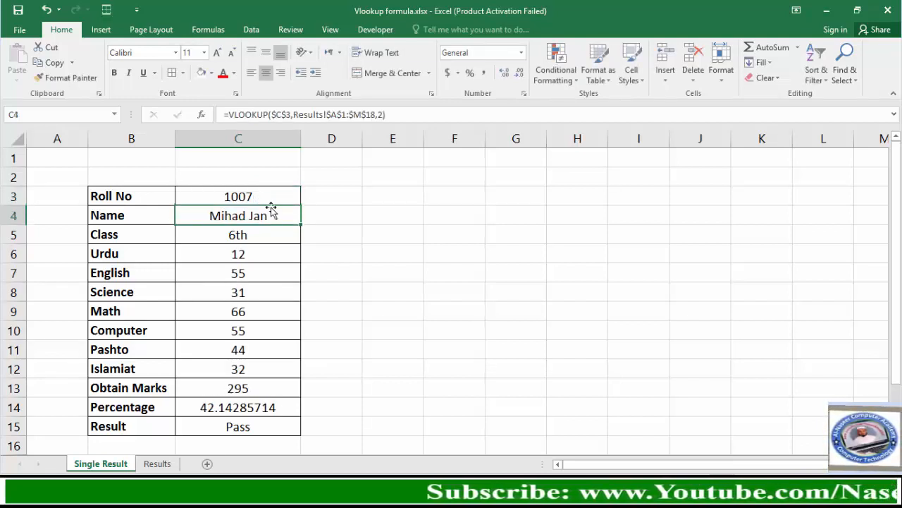
# Test the result card with roll number 1017 in C3
pyautogui.click(259, 198)
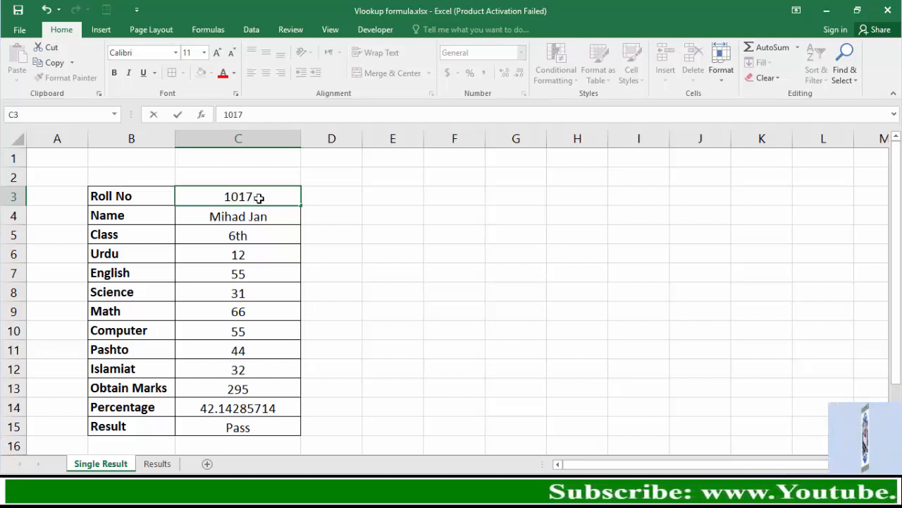
pyautogui.write('1017')
pyautogui.press('Return')
# Enter 1009 as the Roll No in C3 to load that student's result
pyautogui.click(259, 198)
pyautogui.write('1')
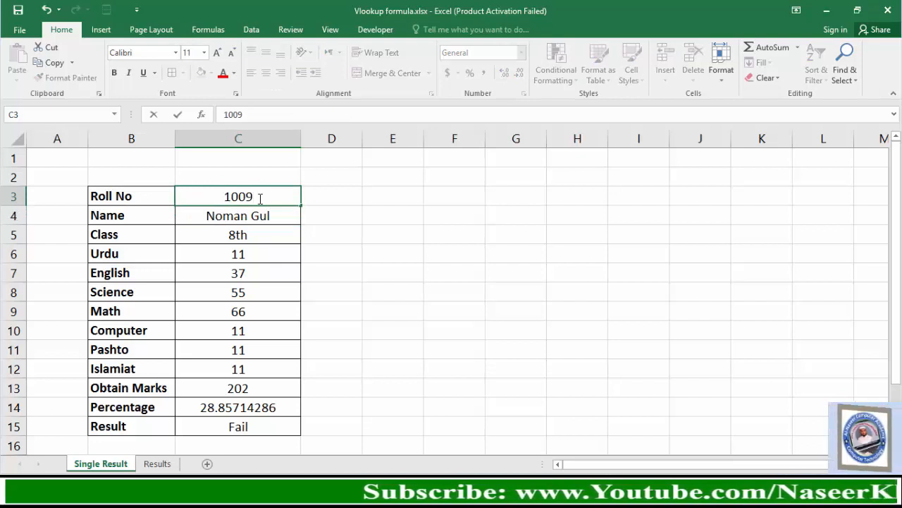
pyautogui.press('Return')
pyautogui.click(258, 199)
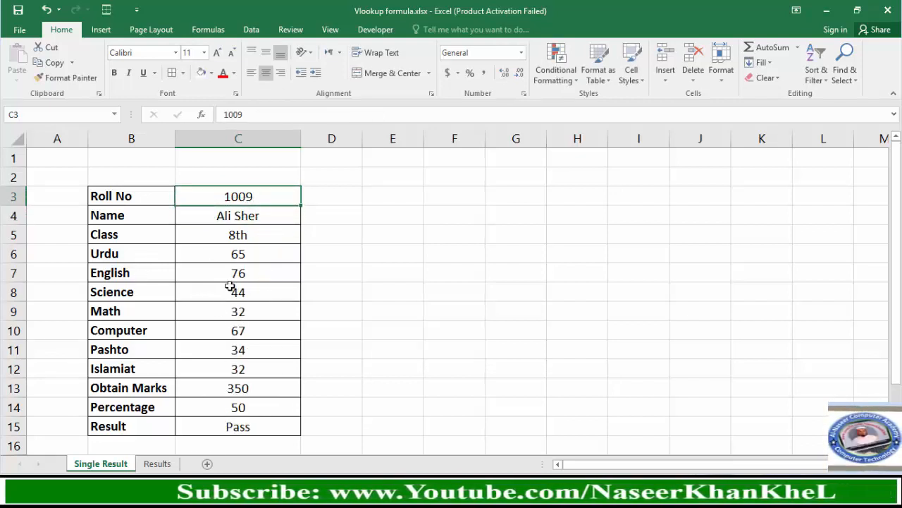
# Check the card for roll number 1009 against its record on the Results sheet, reviewing B3:C15 on the Single Result sheet
pyautogui.click(161, 467)
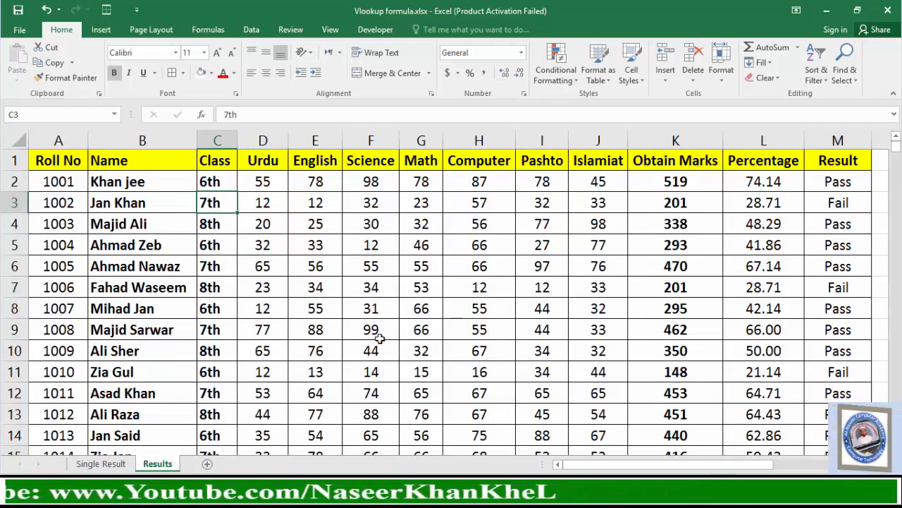
pyautogui.click(104, 465)
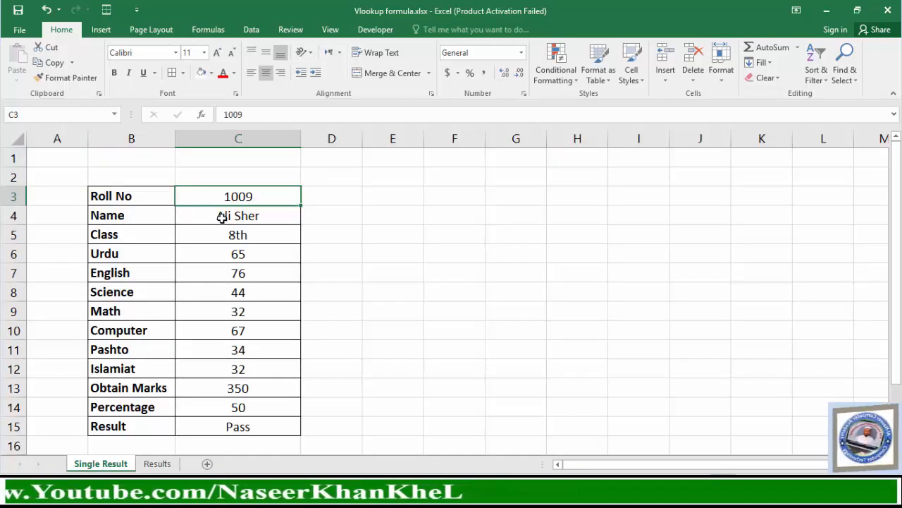
pyautogui.moveTo(150, 204); pyautogui.dragTo(244, 408)
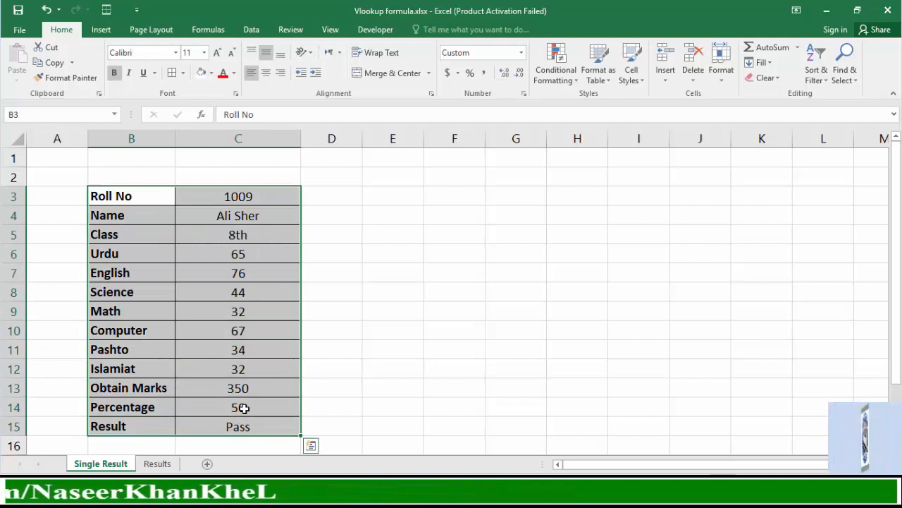
pyautogui.click(369, 337)
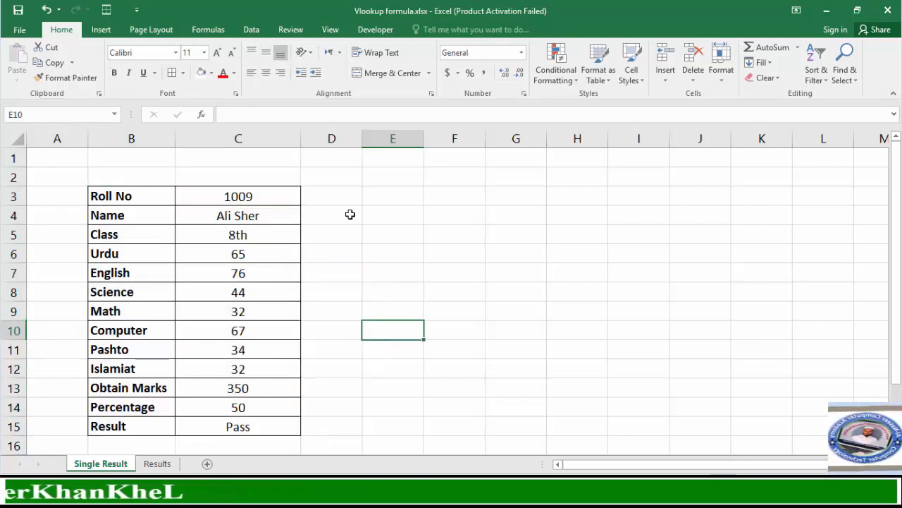